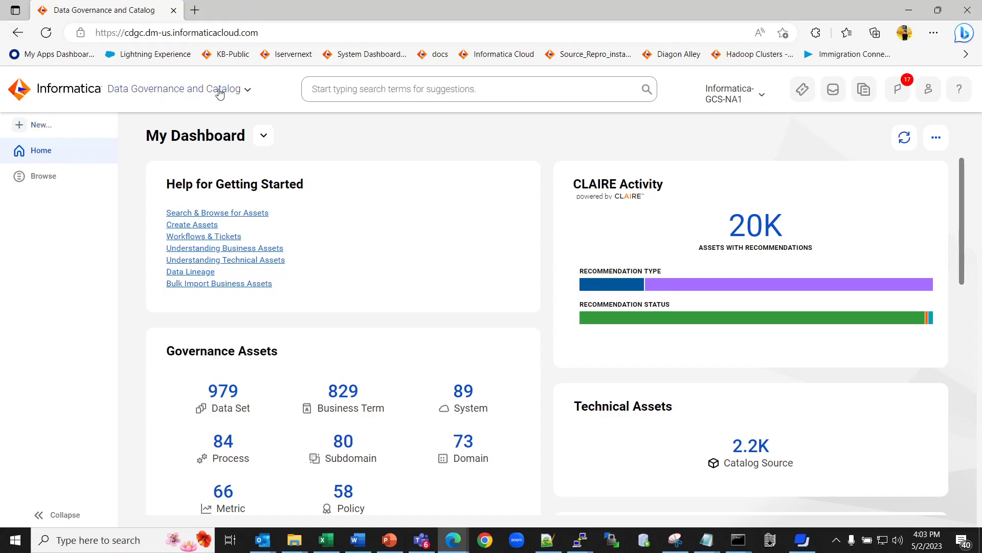
- From New..., choose Import Assets and bring up the Download Import Template sheet list
{"action": "left_click", "coordinate": [44, 126]}
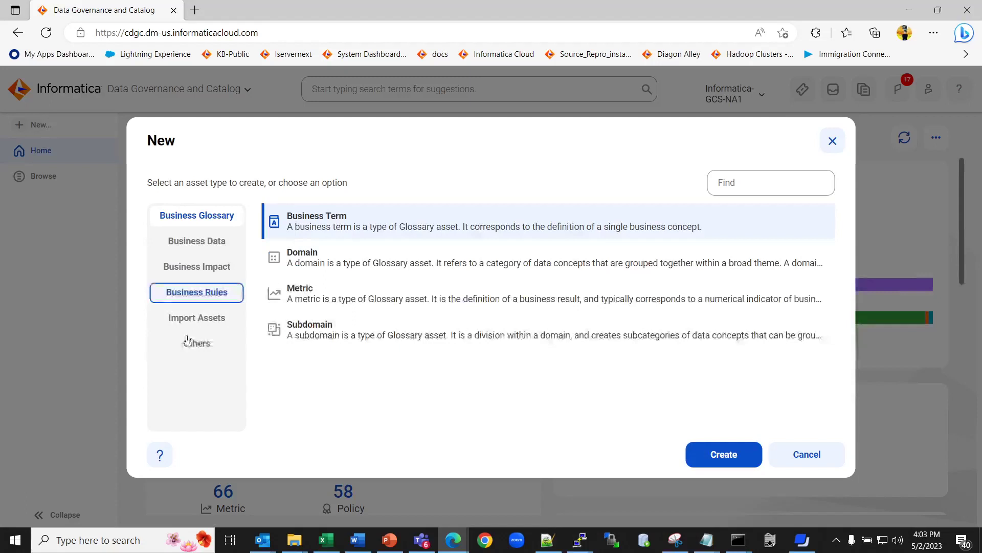
{"action": "left_click", "coordinate": [200, 319]}
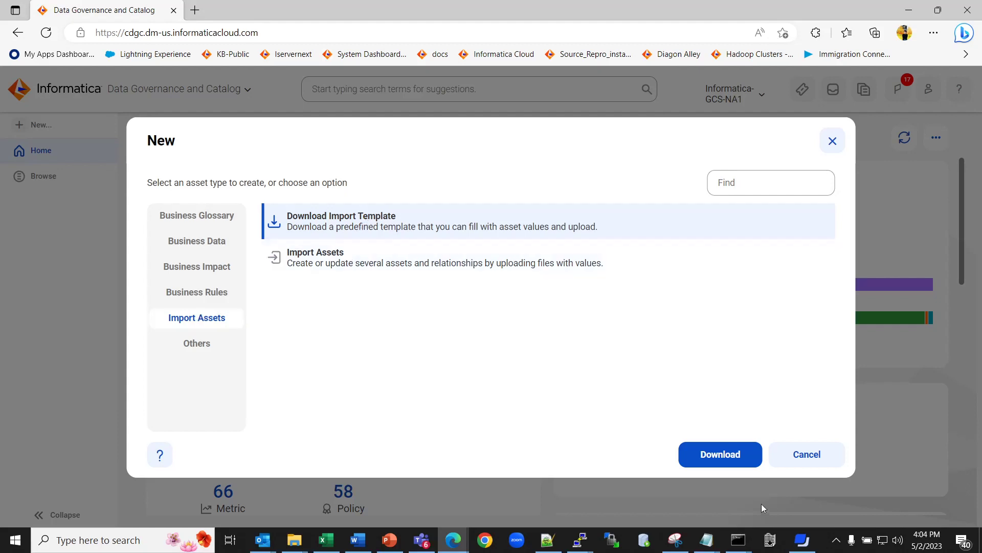
{"action": "left_click", "coordinate": [735, 462]}
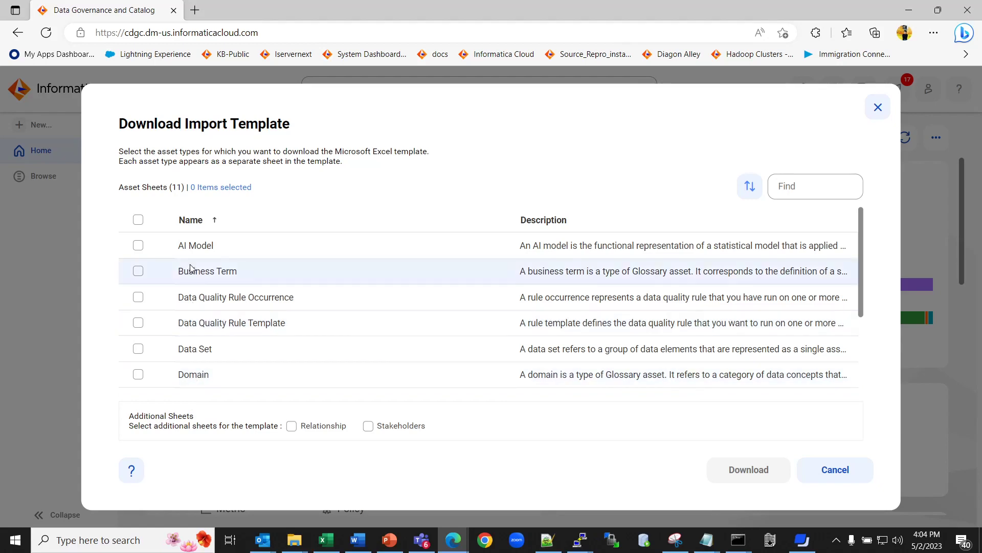
- Select the Business Term, Domain and Subdomain sheets and download Template (3).xlsx
{"action": "scroll", "coordinate": [190, 268], "scroll_direction": "down", "scroll_amount": 2}
{"action": "scroll", "coordinate": [191, 268], "scroll_direction": "up", "scroll_amount": 2}
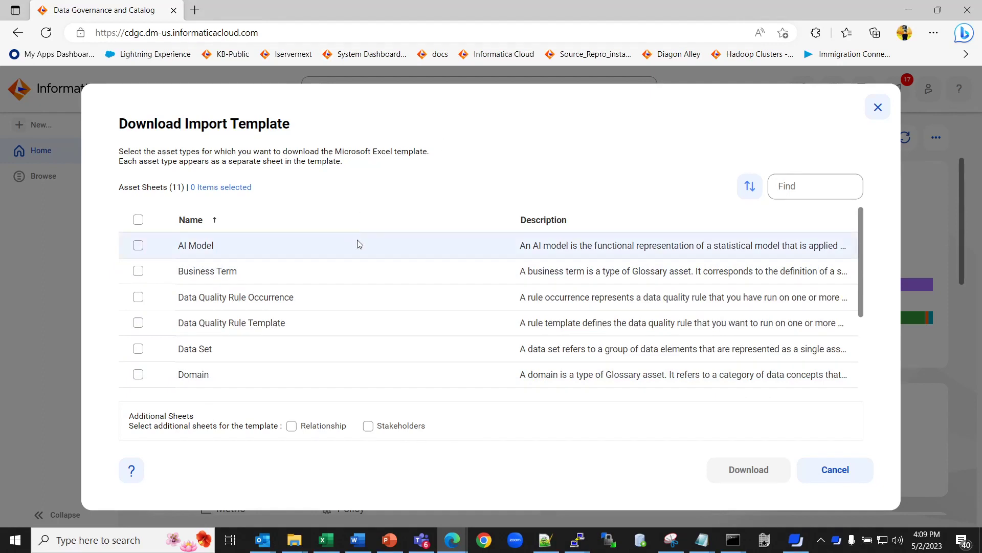
{"action": "left_click", "coordinate": [136, 274]}
{"action": "left_click", "coordinate": [138, 375]}
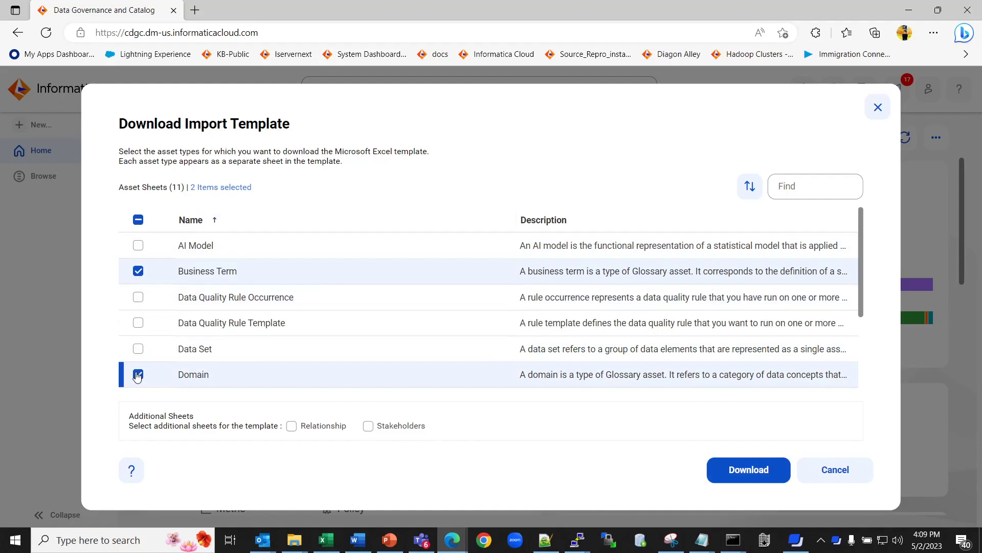
{"action": "scroll", "coordinate": [138, 377], "scroll_direction": "down", "scroll_amount": 2}
{"action": "scroll", "coordinate": [137, 377], "scroll_direction": "down", "scroll_amount": 1}
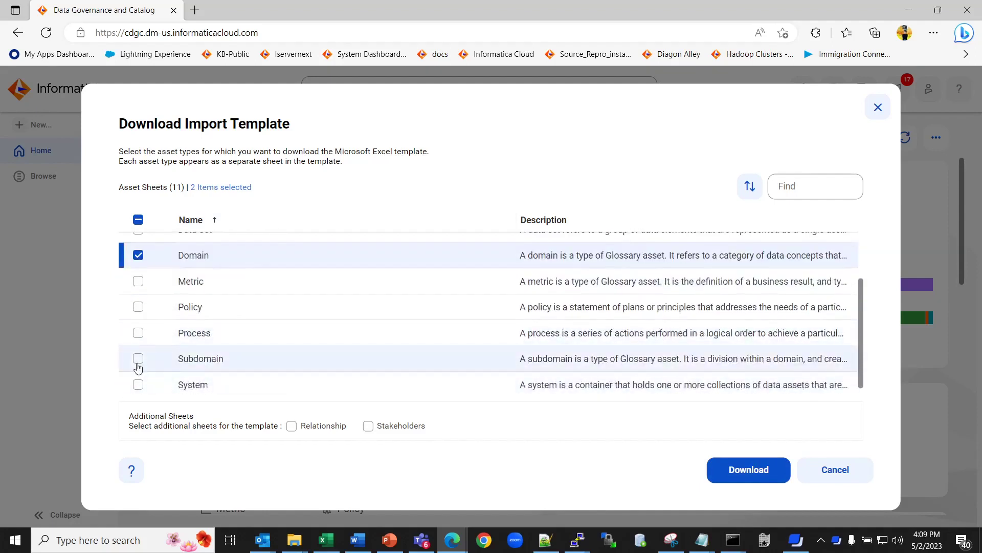
{"action": "left_click", "coordinate": [138, 364]}
{"action": "left_click", "coordinate": [747, 471]}
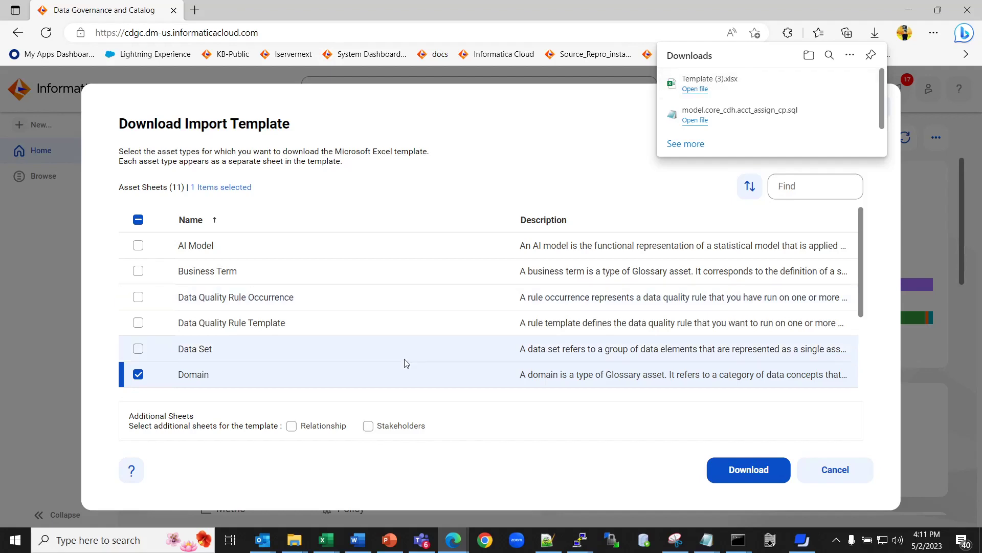
- Bring Template (3).xlsx up in Excel and review its Business Term, Domain and Subdomain sheets
{"action": "mouse_move", "coordinate": [337, 543]}
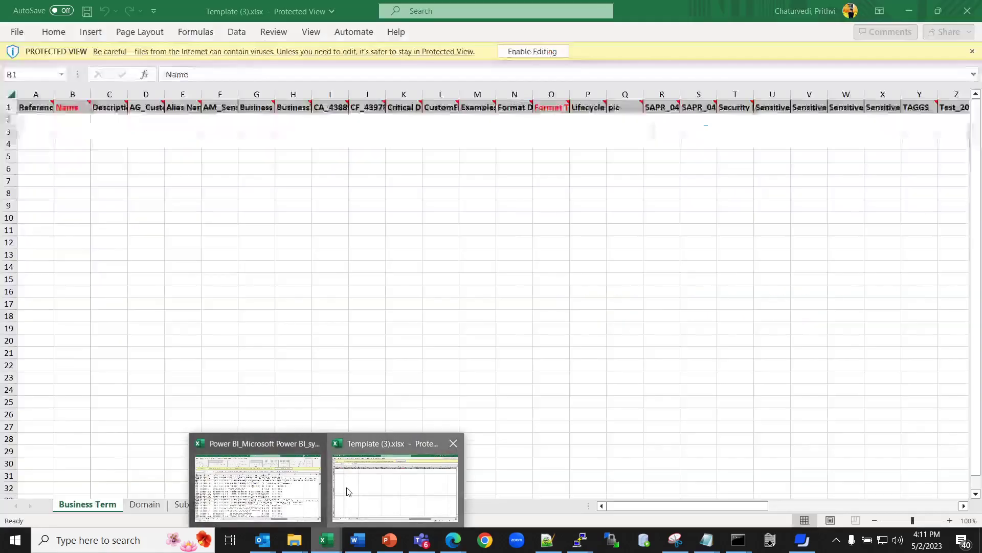
{"action": "left_click", "coordinate": [346, 488]}
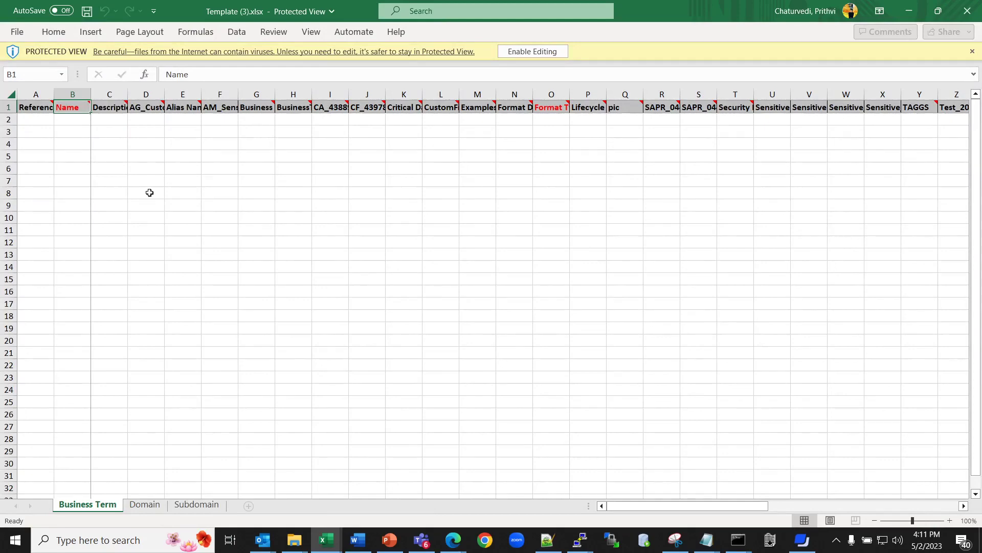
{"action": "left_click", "coordinate": [184, 105]}
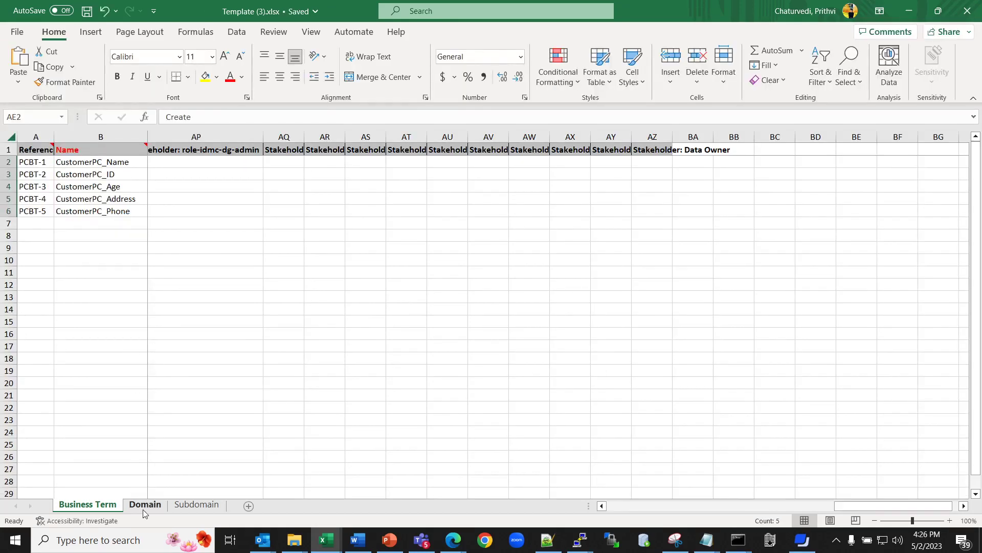
{"action": "left_click", "coordinate": [143, 507]}
{"action": "left_click", "coordinate": [199, 505]}
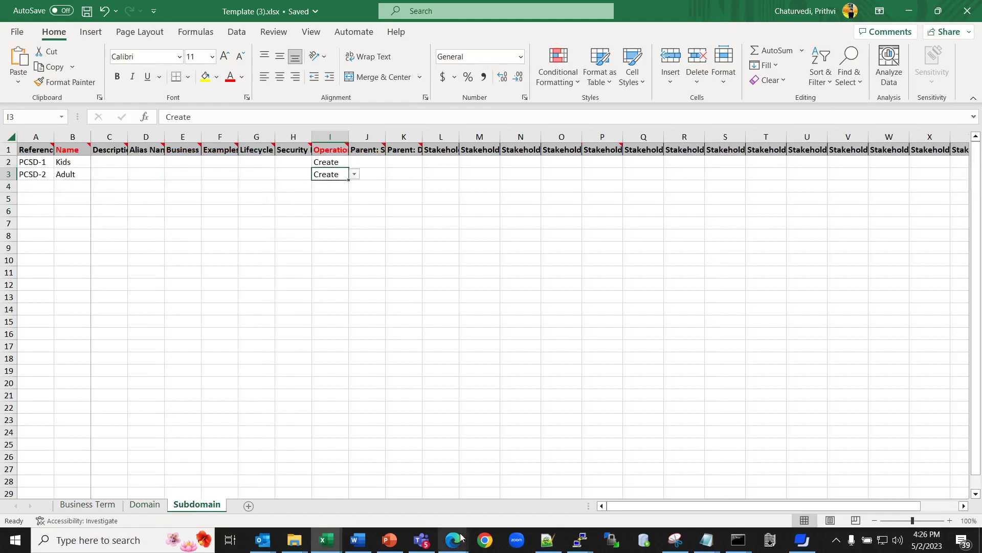
- Start a new Import Assets import in the browser and upload Template (3).xlsx
{"action": "mouse_move", "coordinate": [462, 537]}
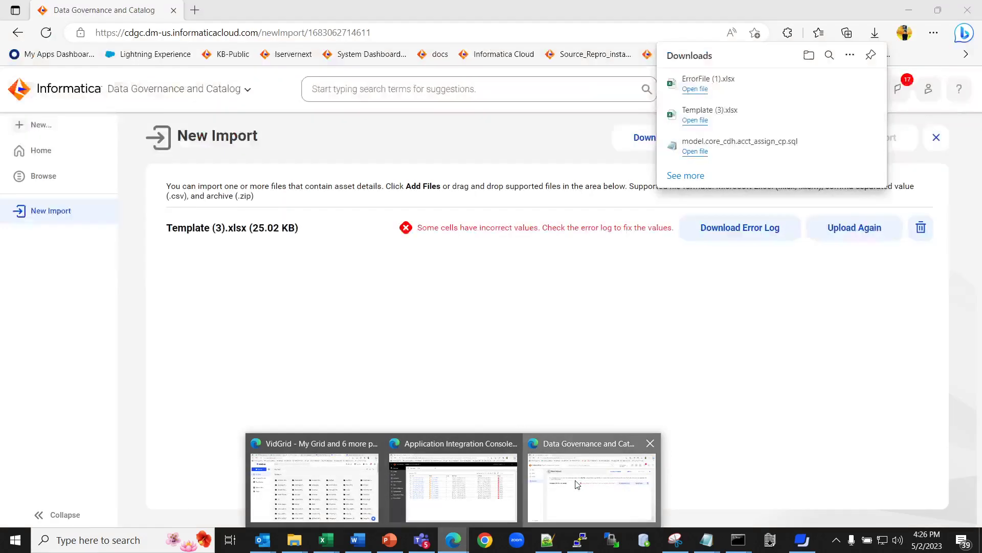
{"action": "left_click", "coordinate": [577, 484]}
{"action": "left_click", "coordinate": [66, 123]}
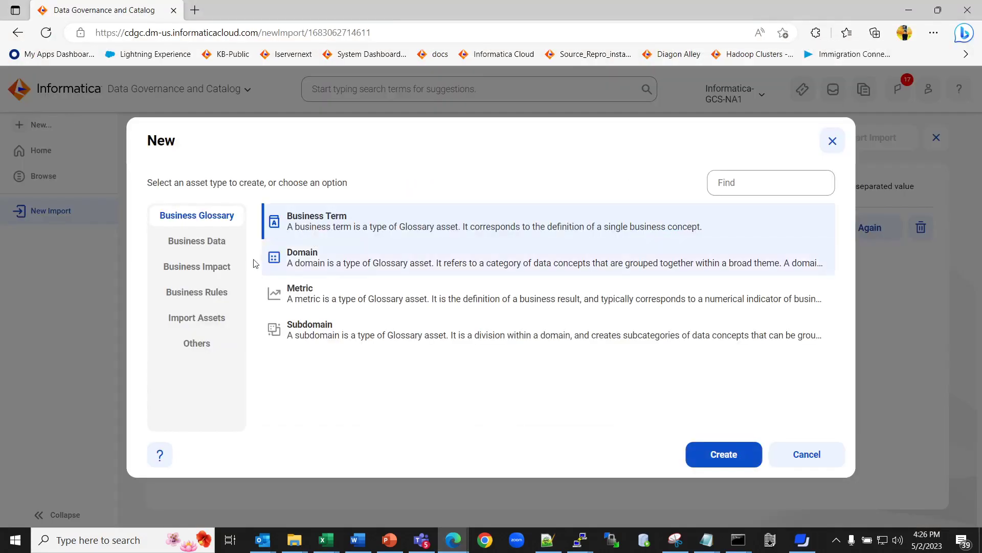
{"action": "left_click", "coordinate": [197, 318]}
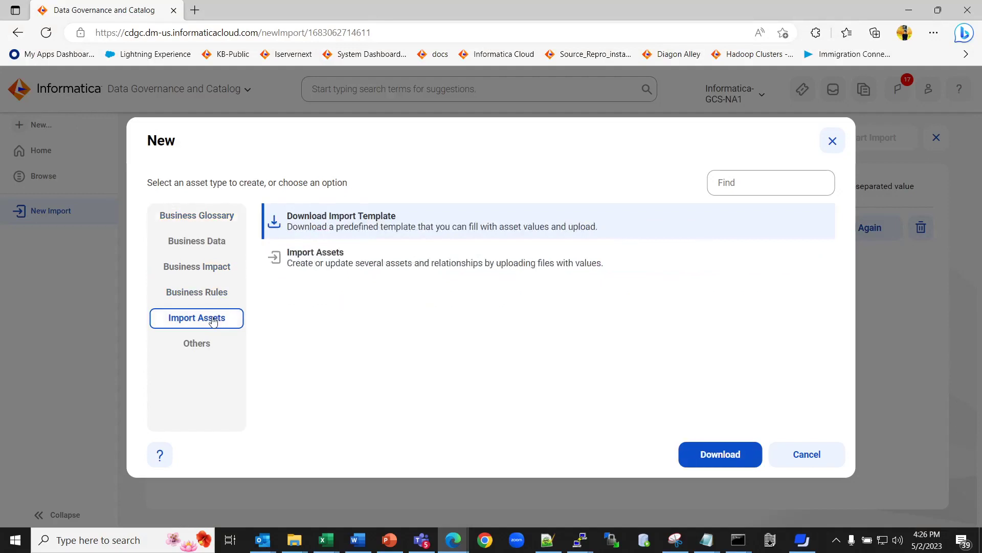
{"action": "left_click", "coordinate": [358, 254]}
{"action": "left_click", "coordinate": [724, 454]}
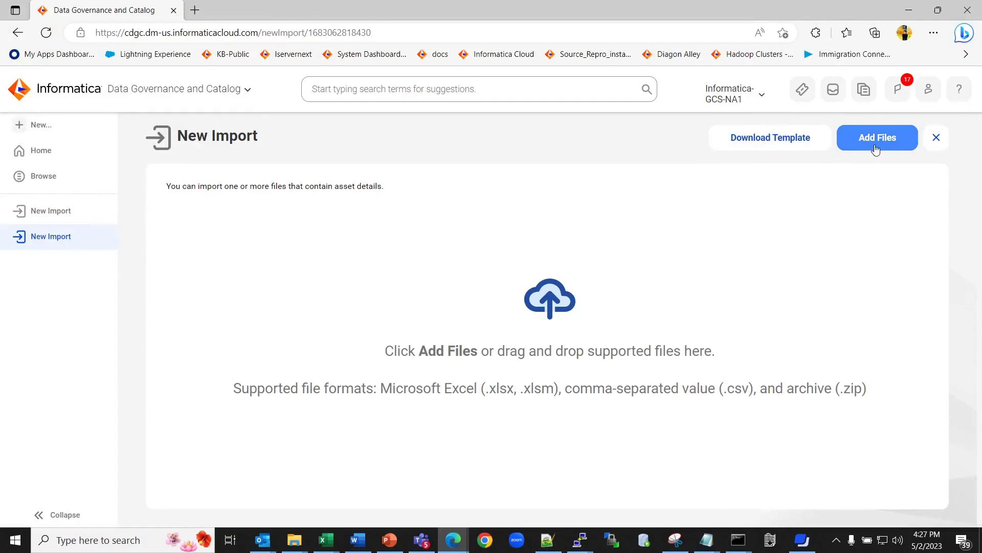
{"action": "left_click", "coordinate": [876, 147]}
{"action": "double_click", "coordinate": [173, 110]}
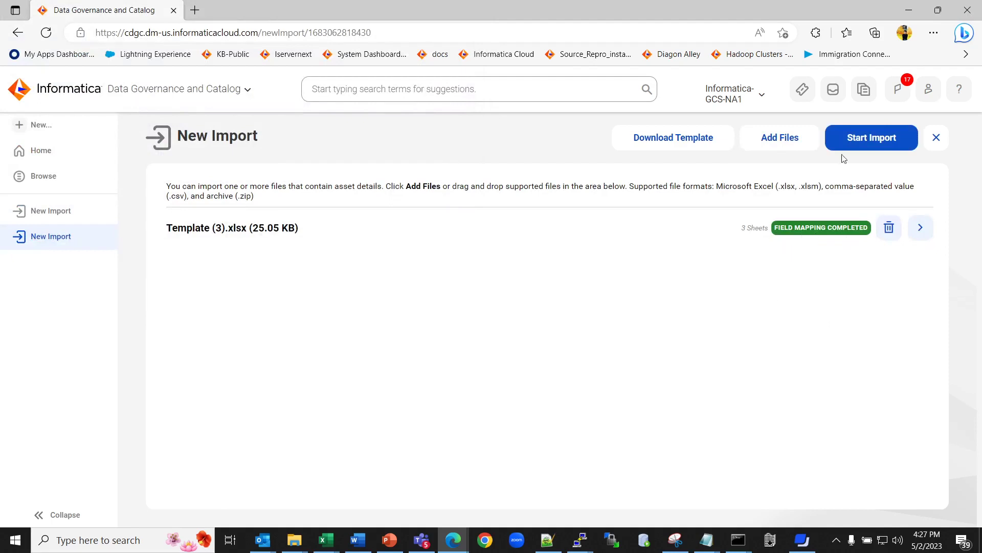
- Start the import job with the default job name and Stop import on warning
{"action": "left_click", "coordinate": [867, 145]}
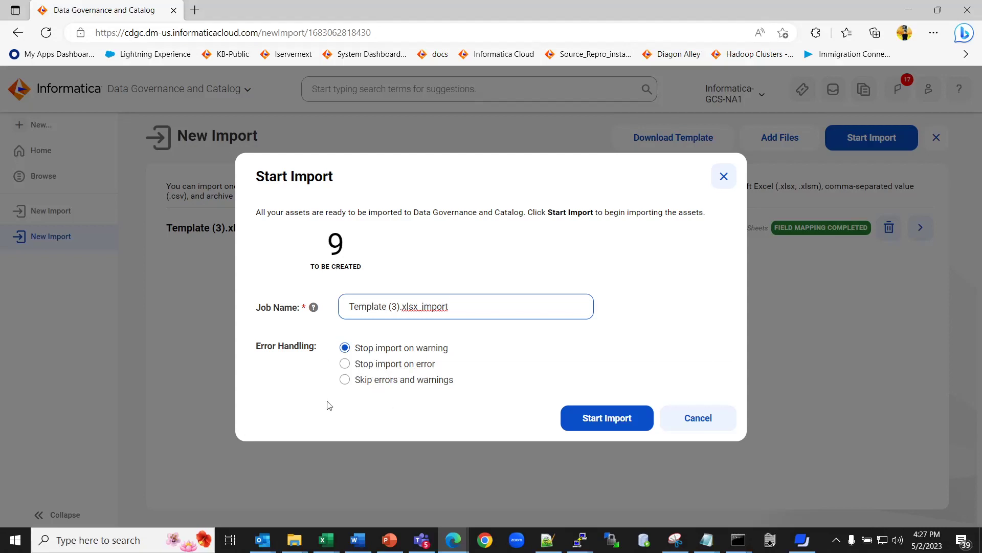
{"action": "left_click", "coordinate": [618, 420]}
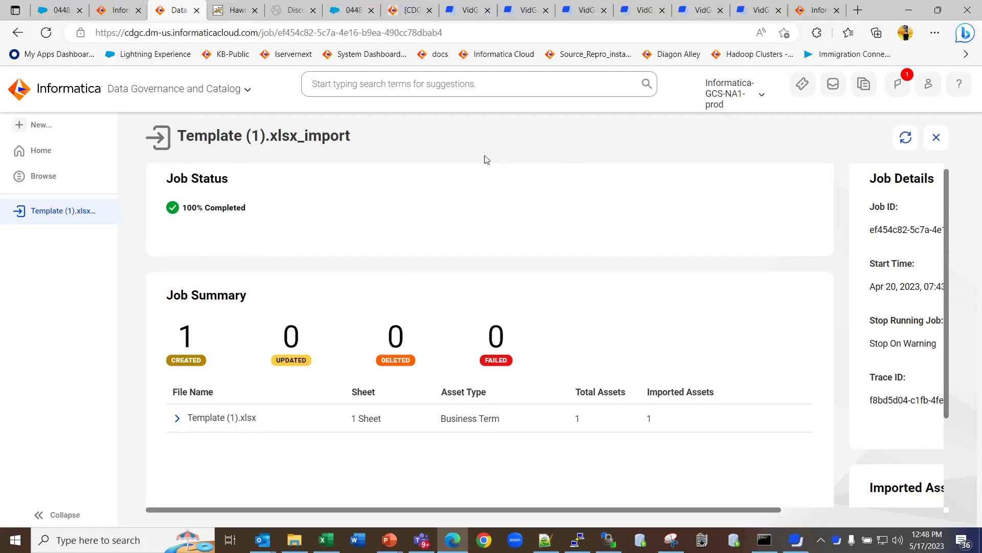
- Rerun the recent catalog search for 'Job class code'
{"action": "left_click", "coordinate": [431, 88]}
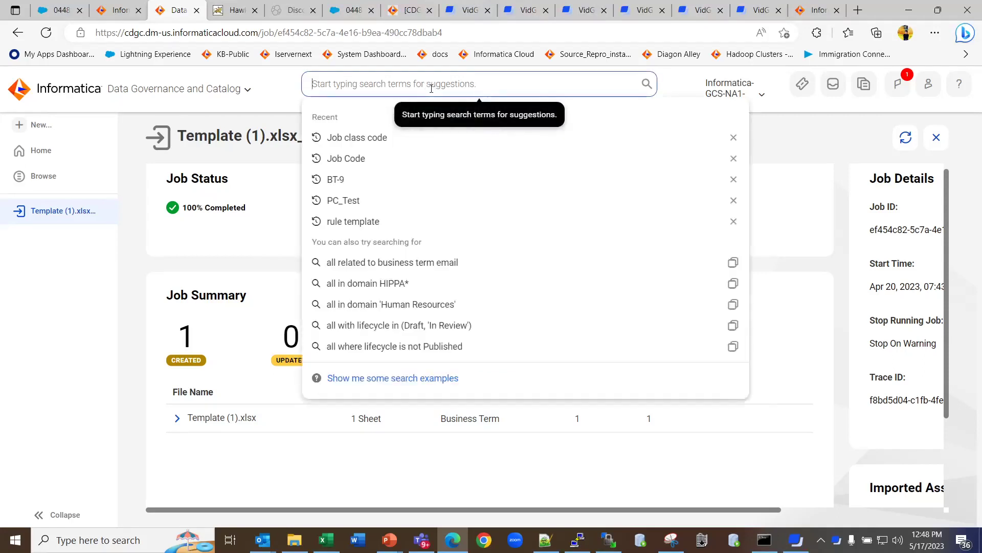
{"action": "left_click", "coordinate": [364, 139]}
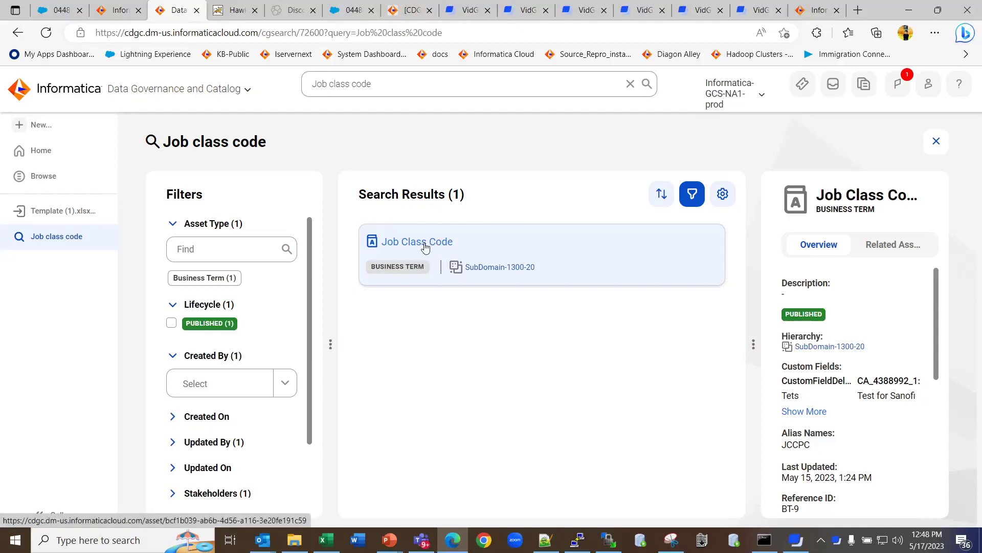
- Open the Job Class Code business term and scroll through its Overview attributes
{"action": "left_click", "coordinate": [424, 248]}
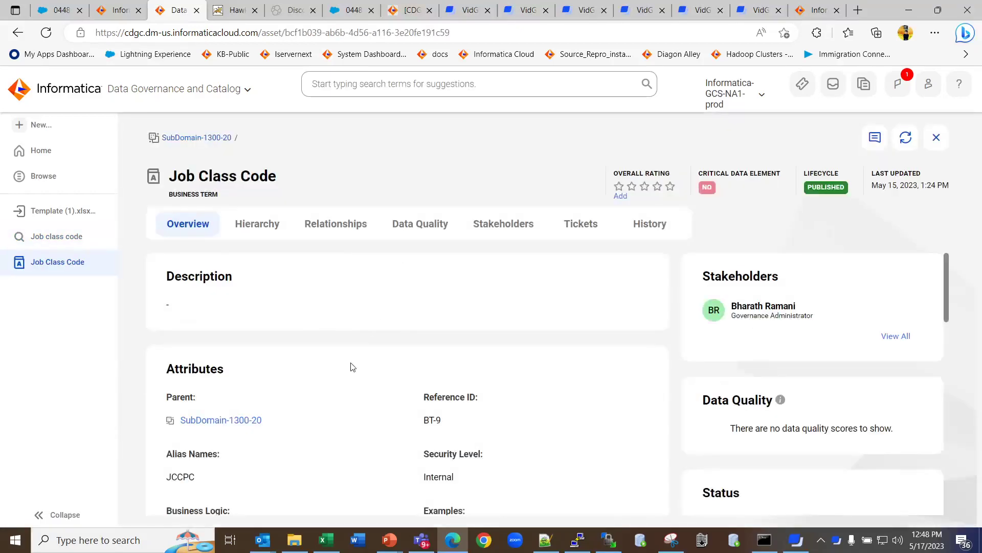
{"action": "scroll", "coordinate": [305, 422], "scroll_direction": "down", "scroll_amount": 5}
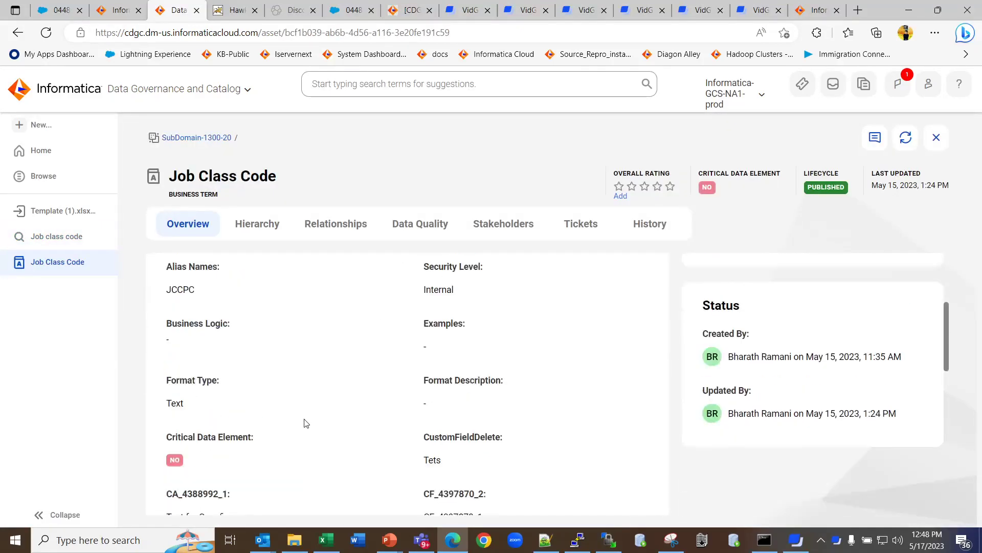
{"action": "scroll", "coordinate": [305, 422], "scroll_direction": "down", "scroll_amount": 4}
{"action": "scroll", "coordinate": [305, 423], "scroll_direction": "up", "scroll_amount": 10}
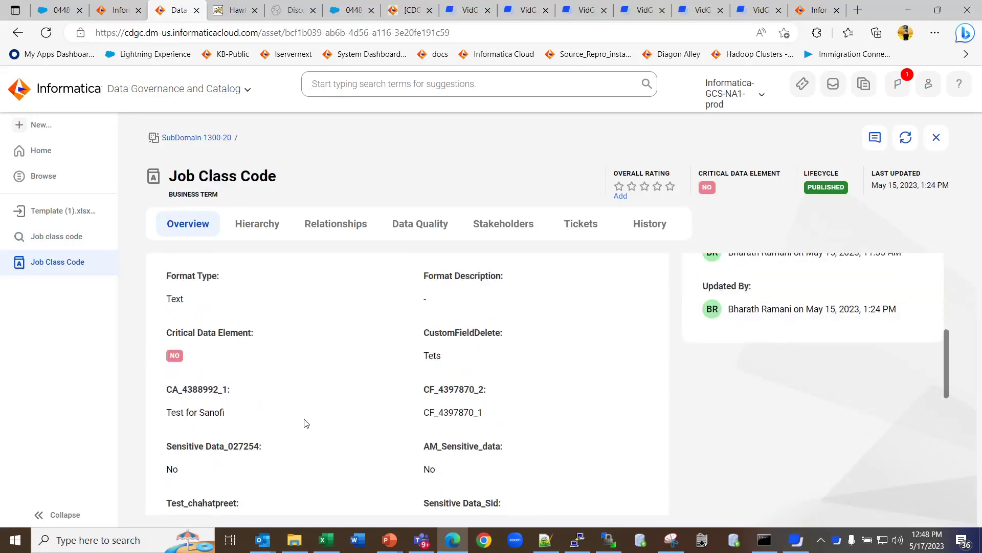